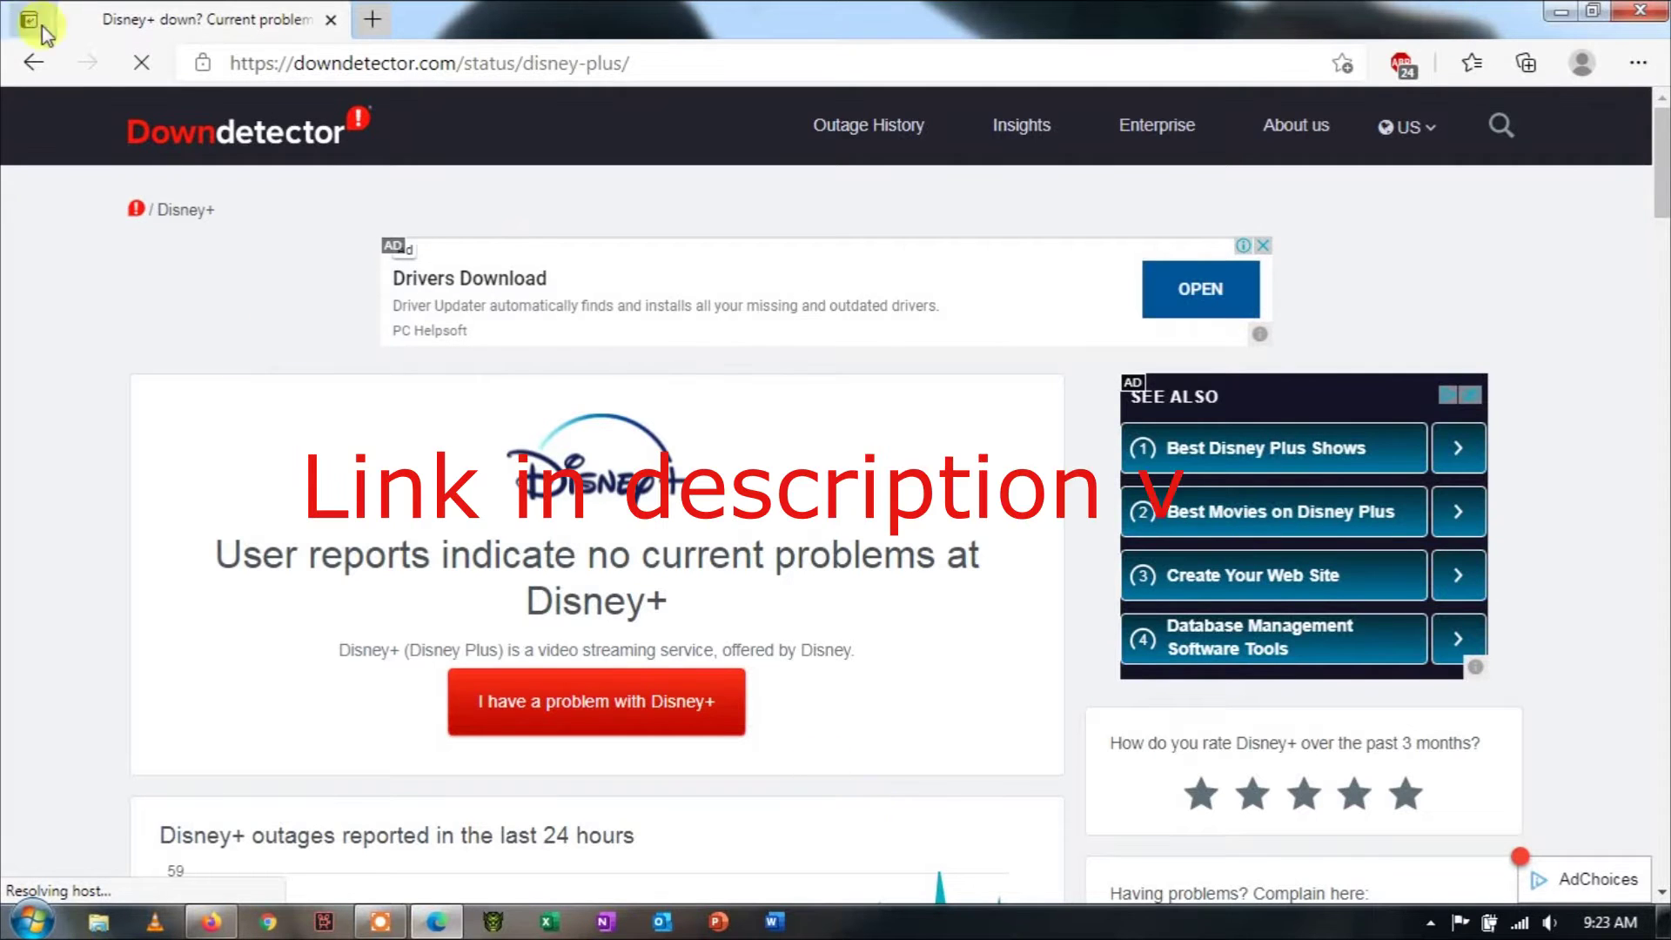
Step: Select the Disney+ Downdetector status page address in the address bar
left_click(689, 62)
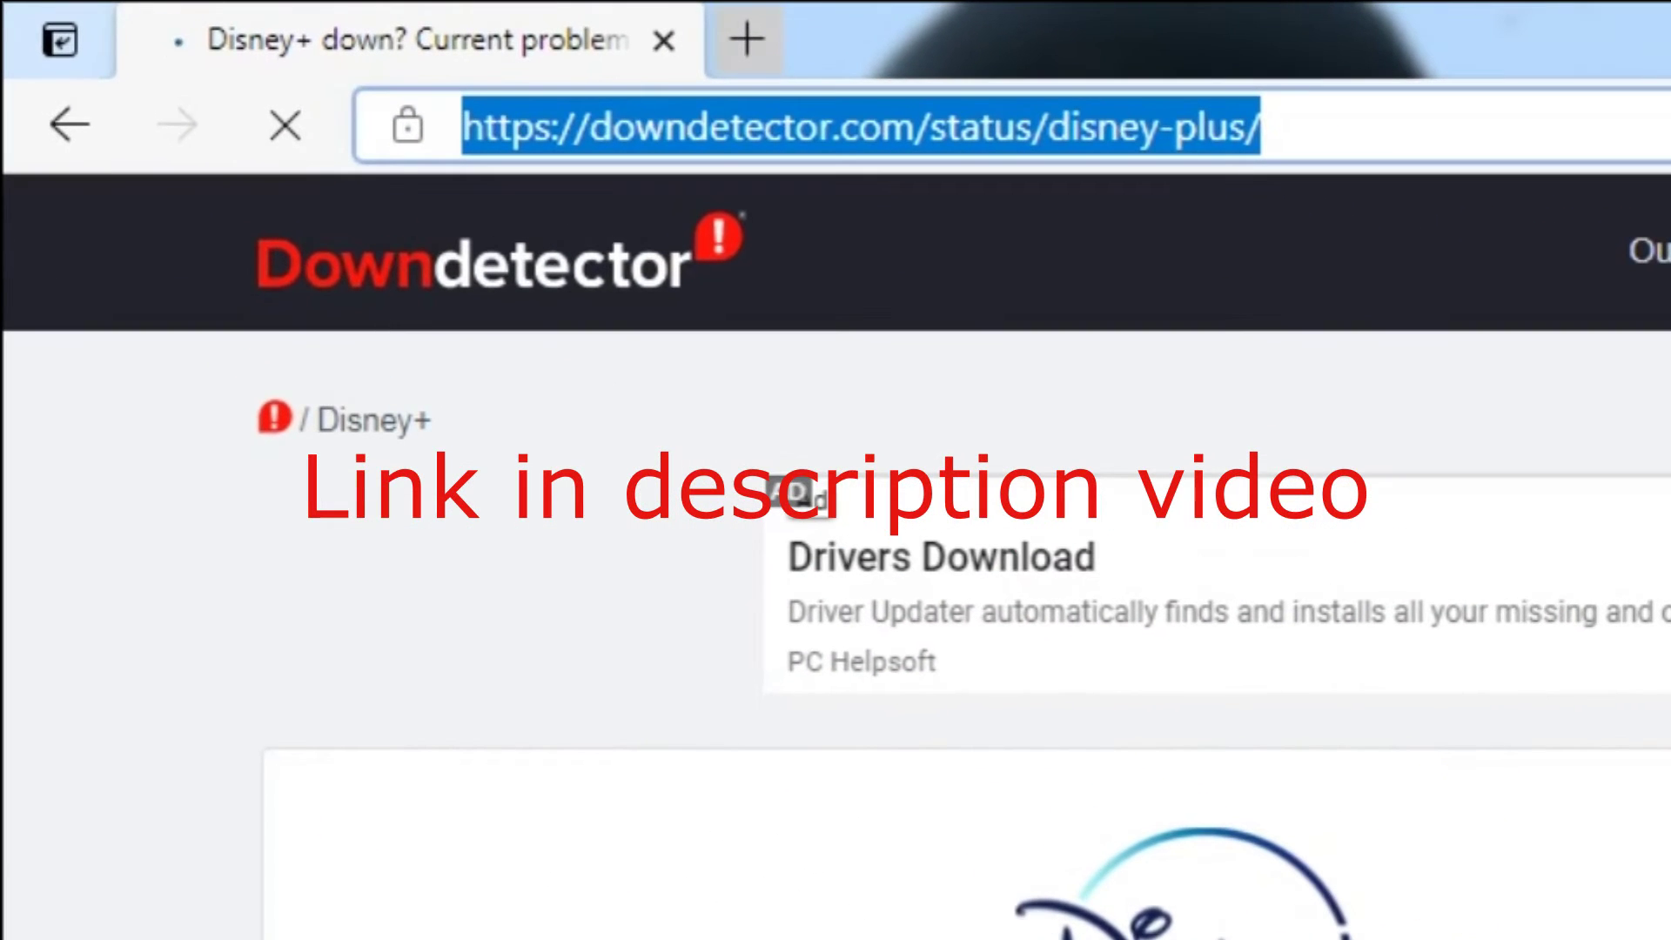
scroll(835, 588, "down", 3)
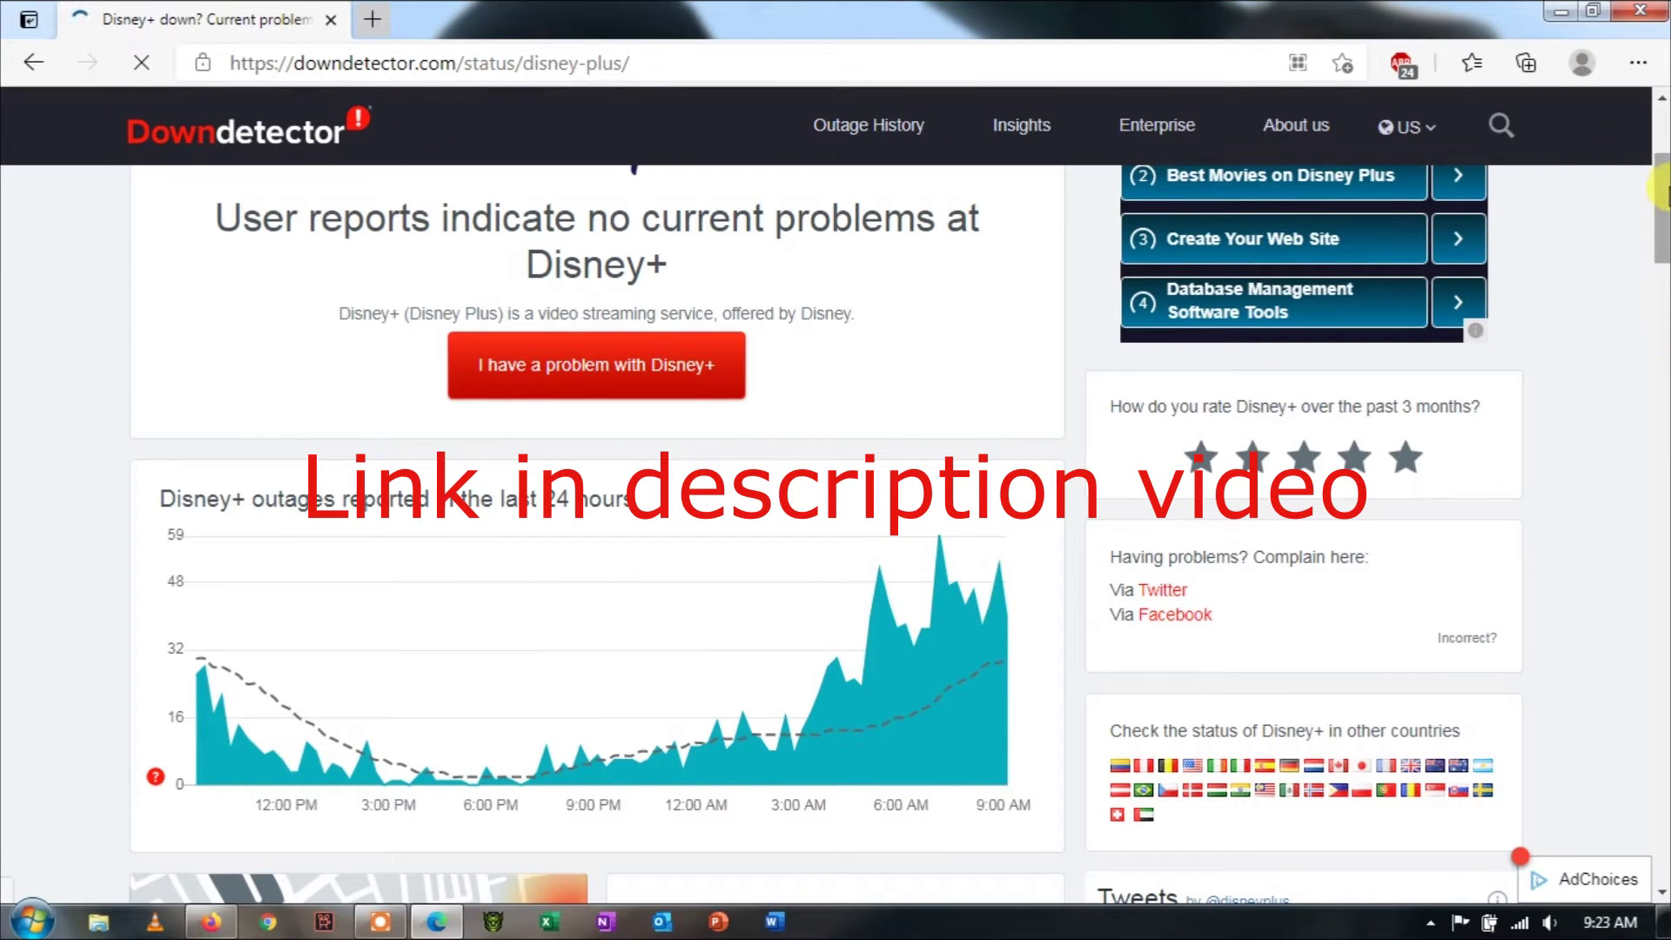
left_click_drag(1661, 196, 1660, 412)
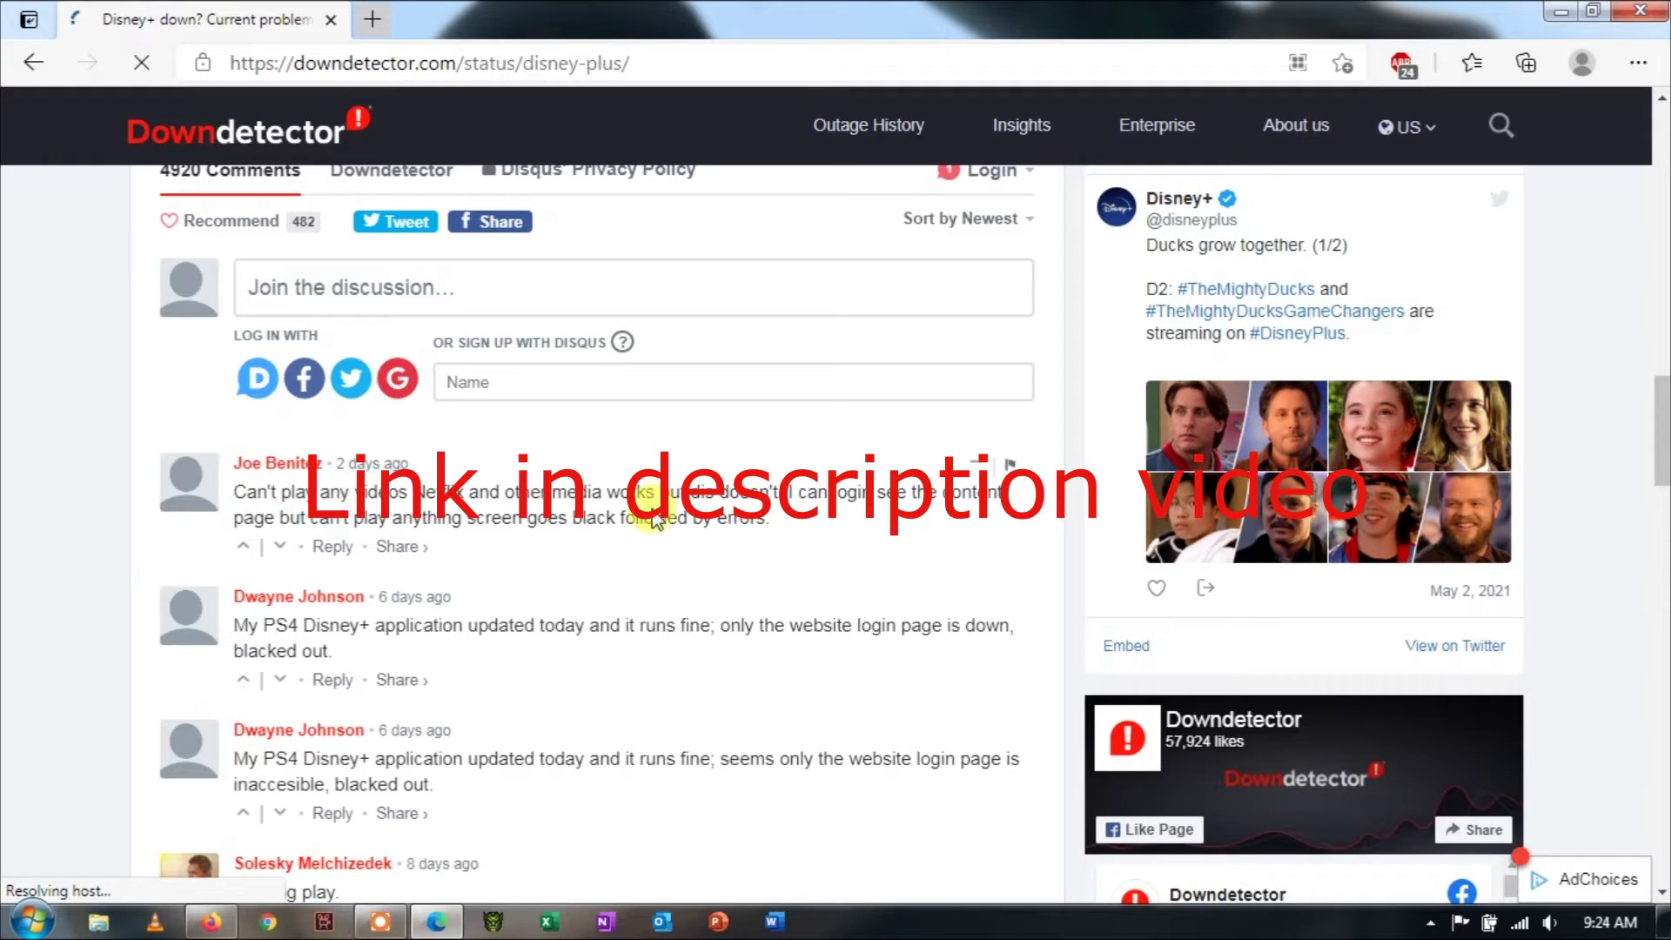
mouse_move(627, 771)
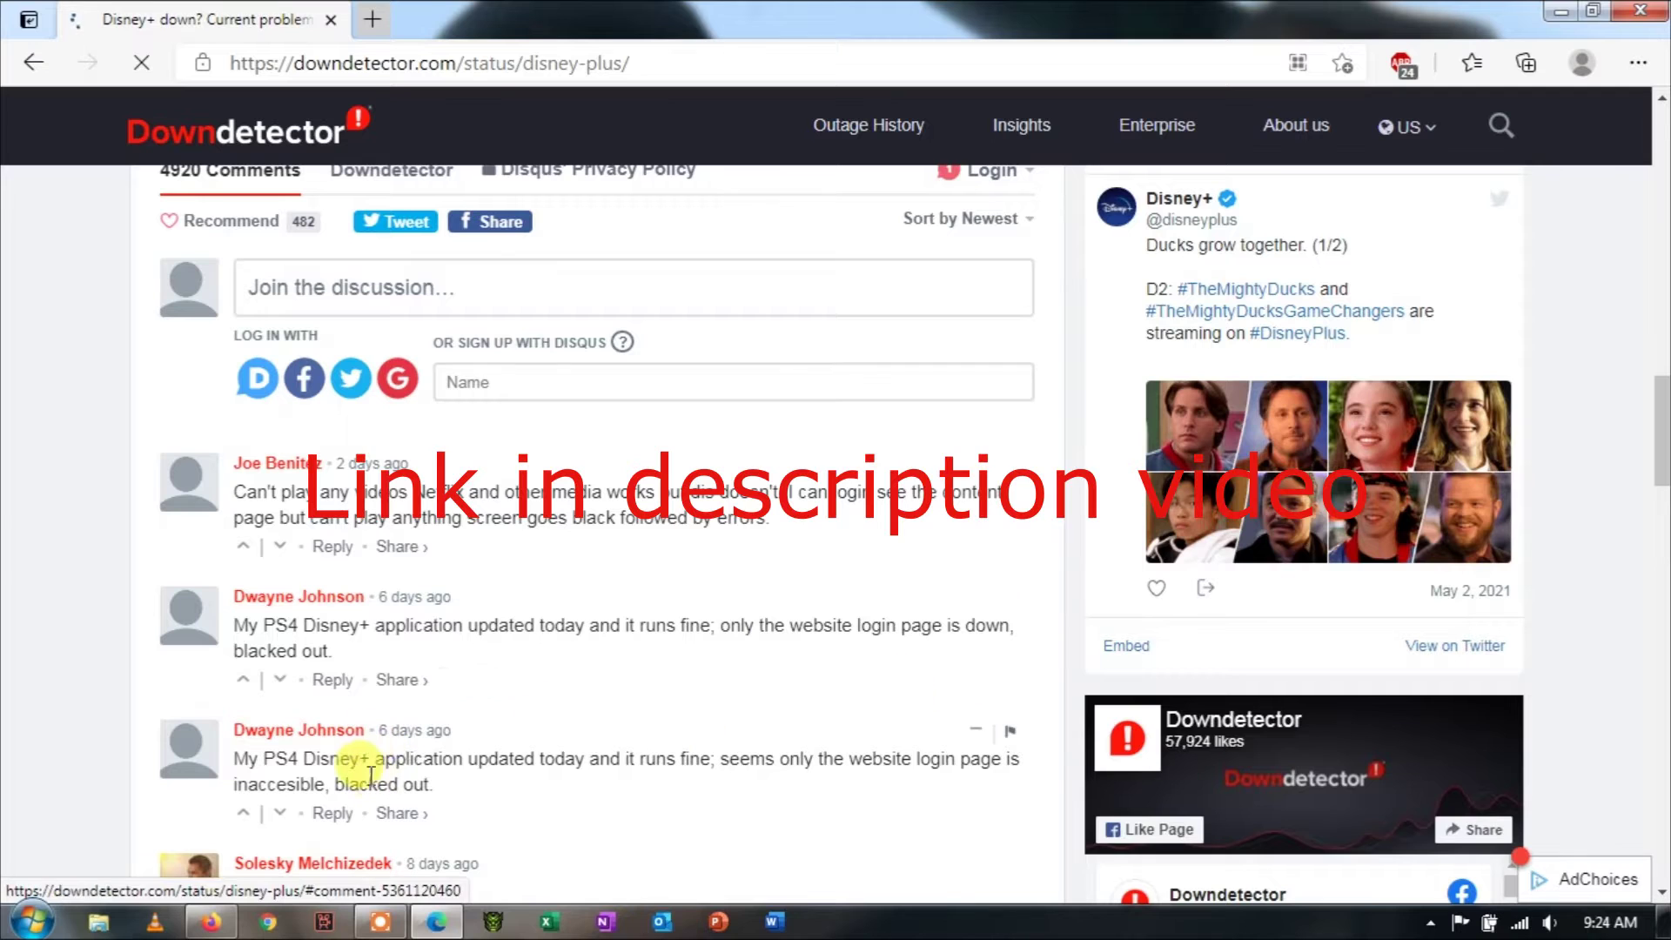
scroll(818, 760, "down", 1)
scroll(818, 760, "down", 4)
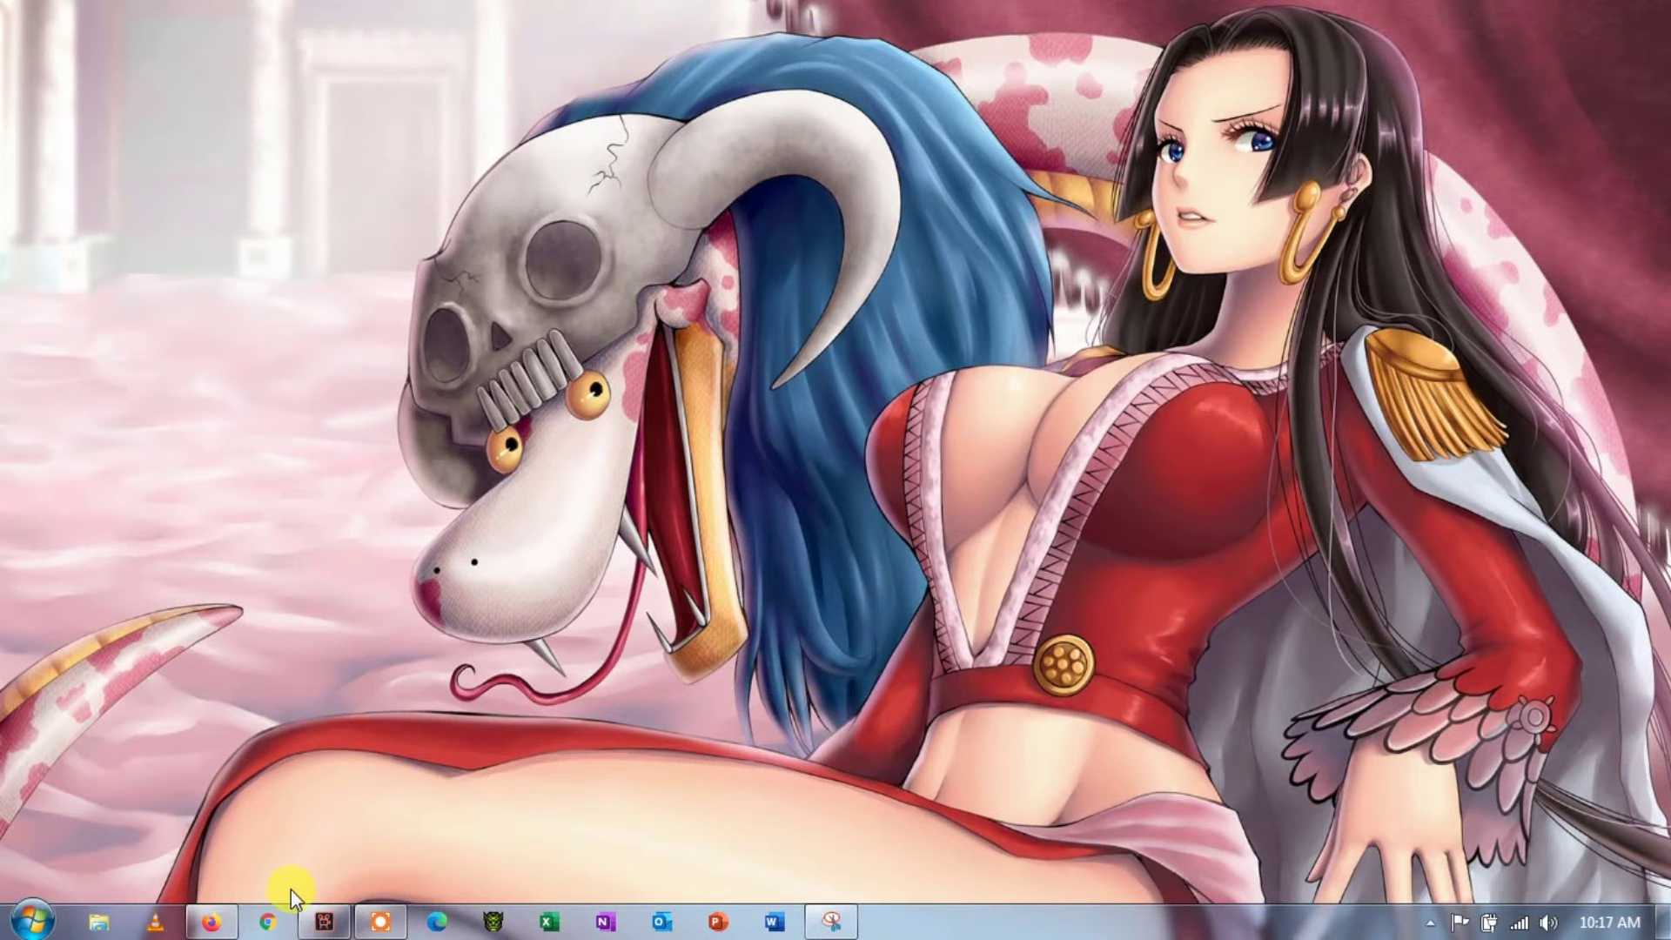
Step: Launch Chrome and go to the History page through the main menu
left_click(268, 922)
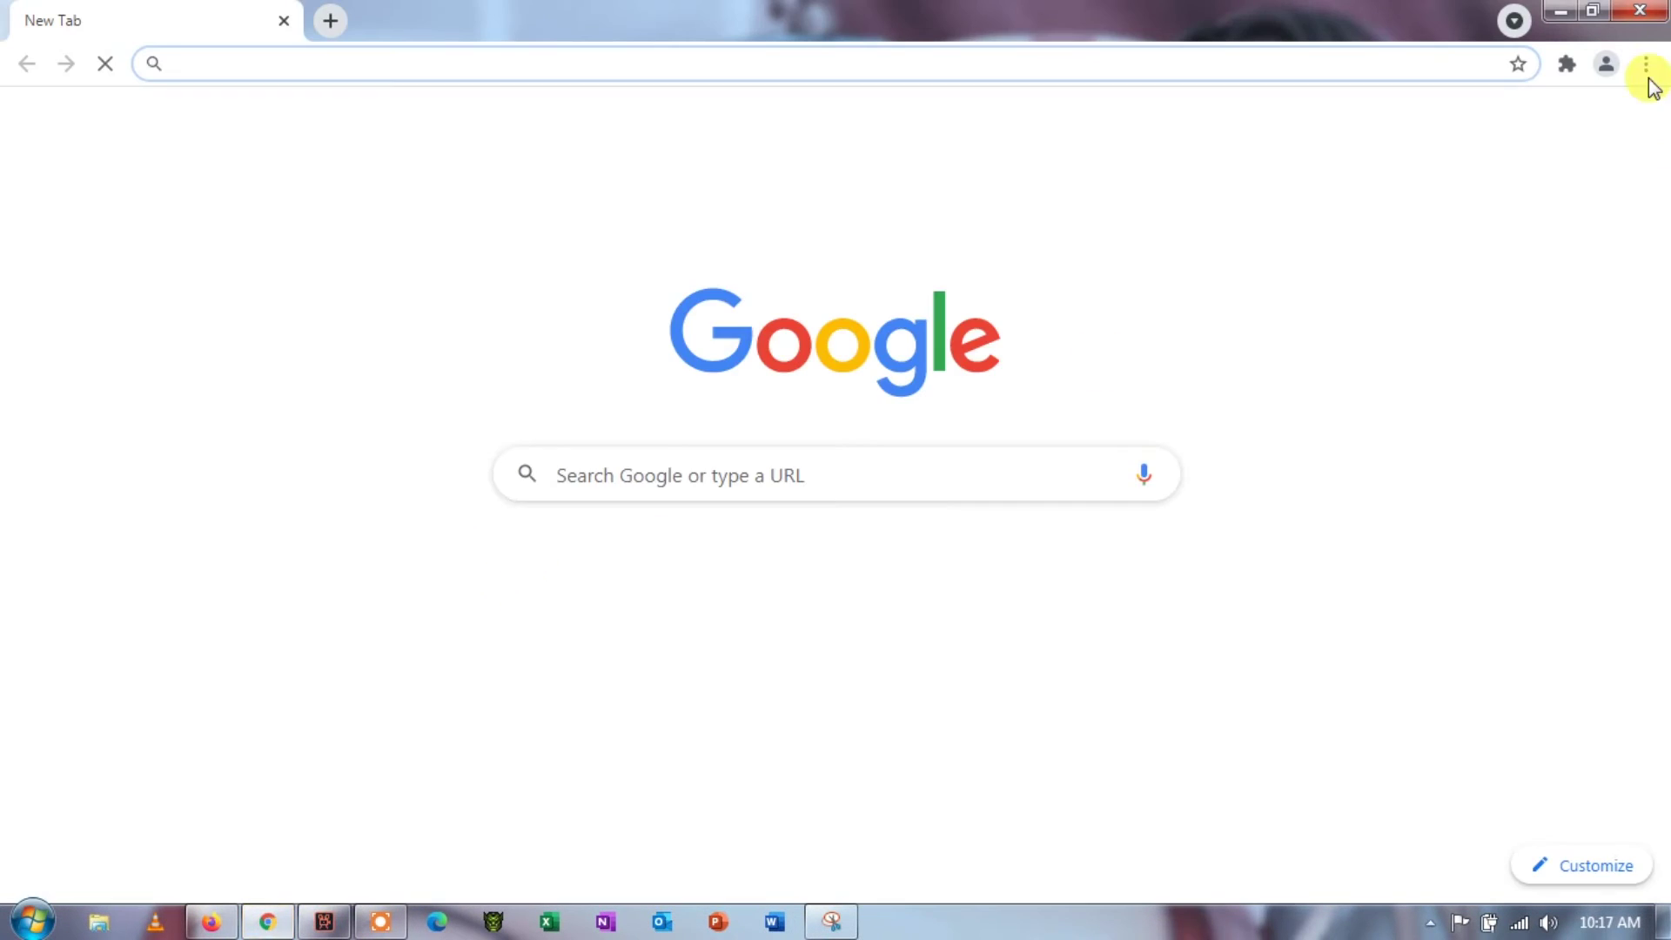
left_click(1645, 63)
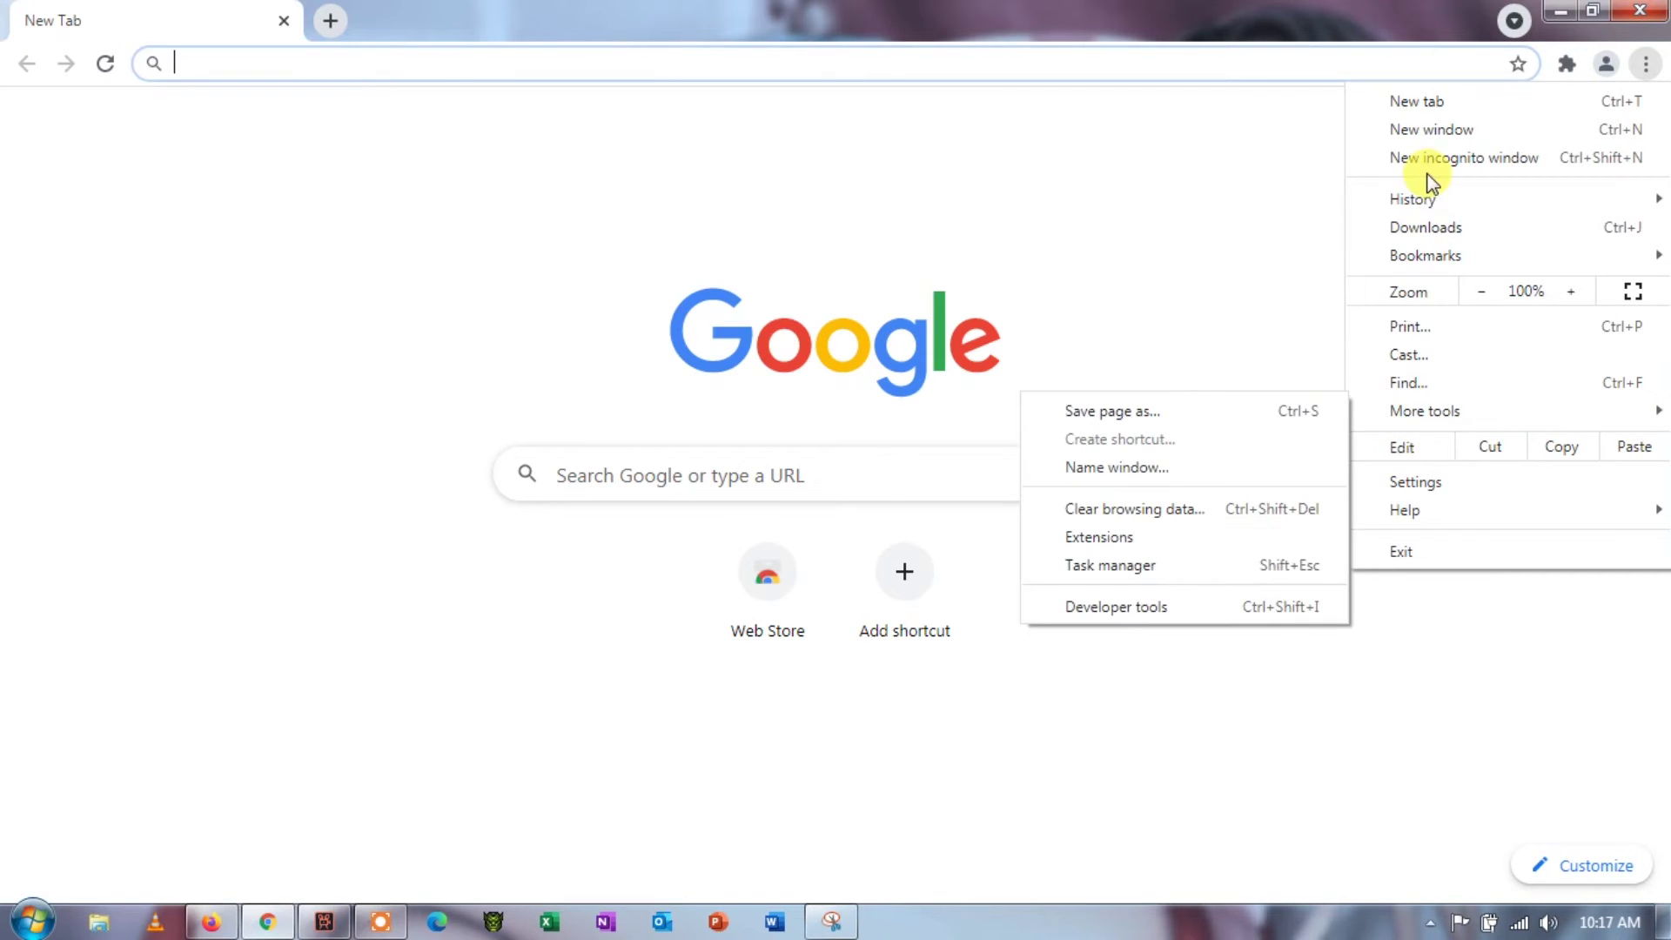
mouse_move(1412, 198)
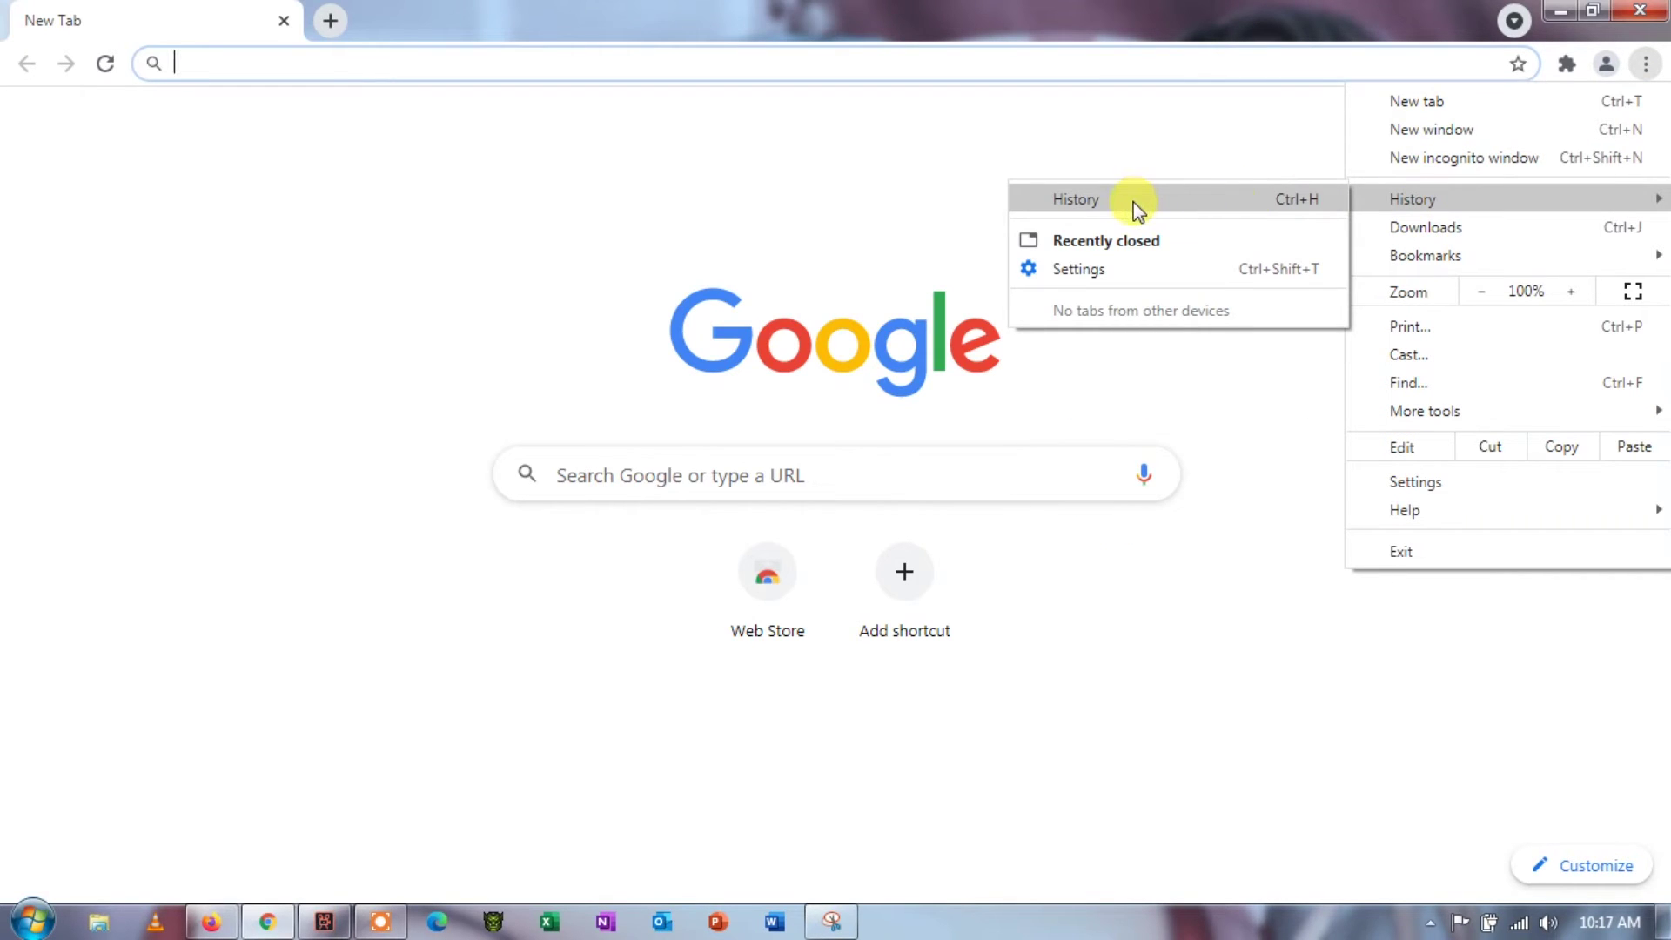
left_click(1134, 202)
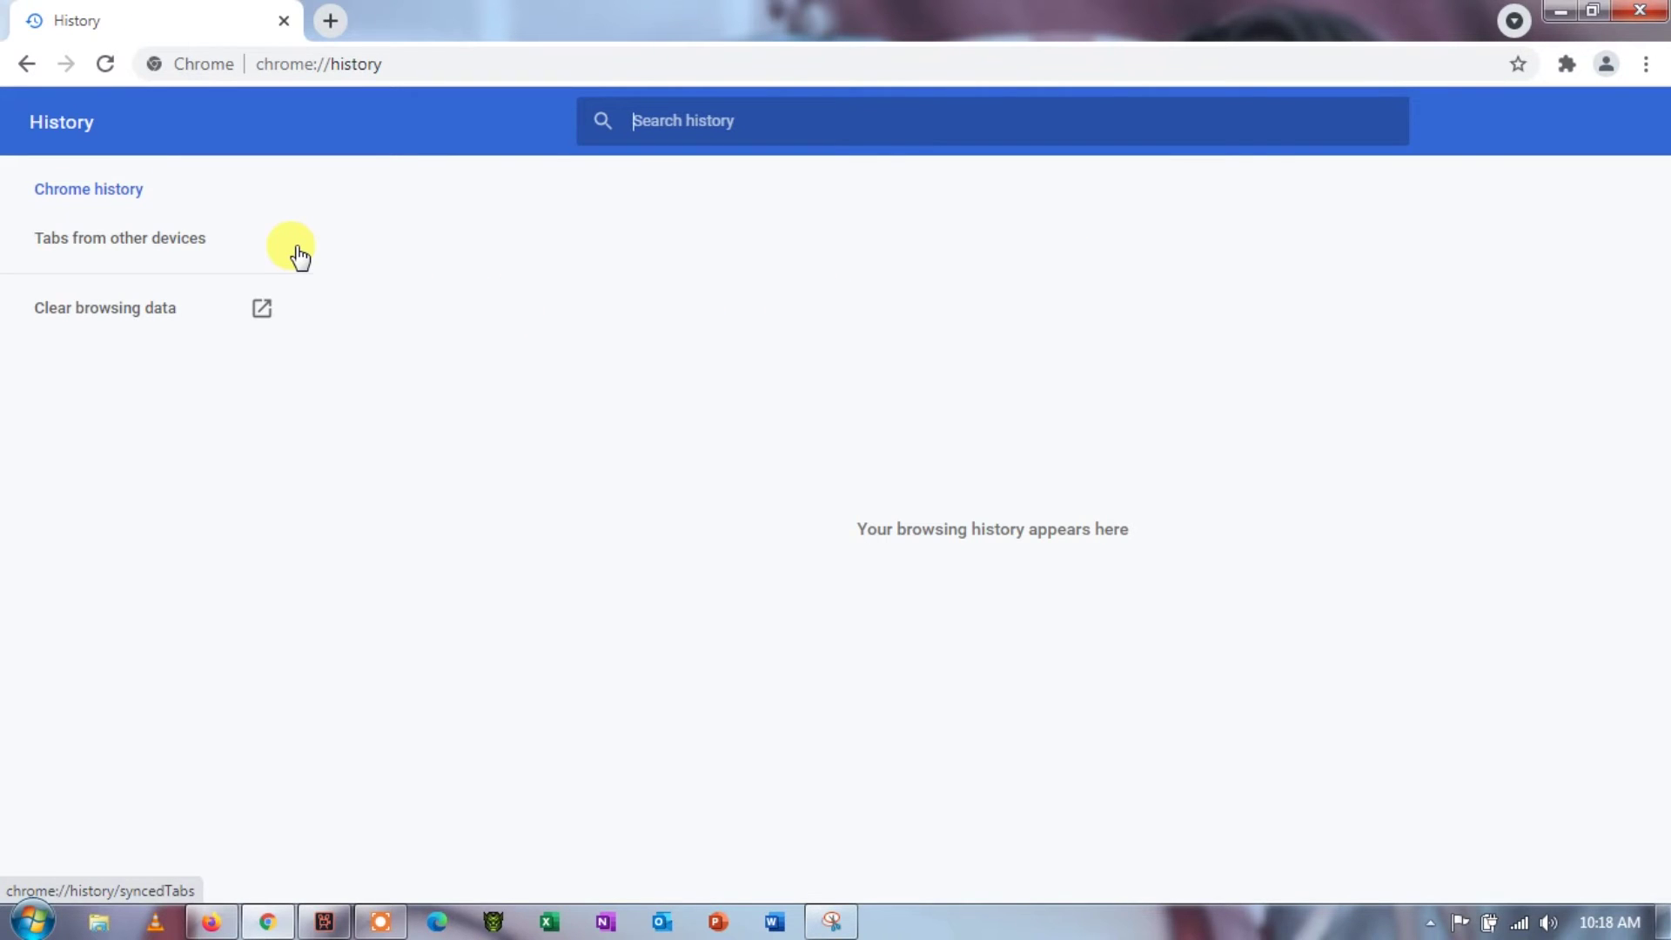
Step: Clear browsing history, cookies and cached files with the time range set to All time
left_click(144, 312)
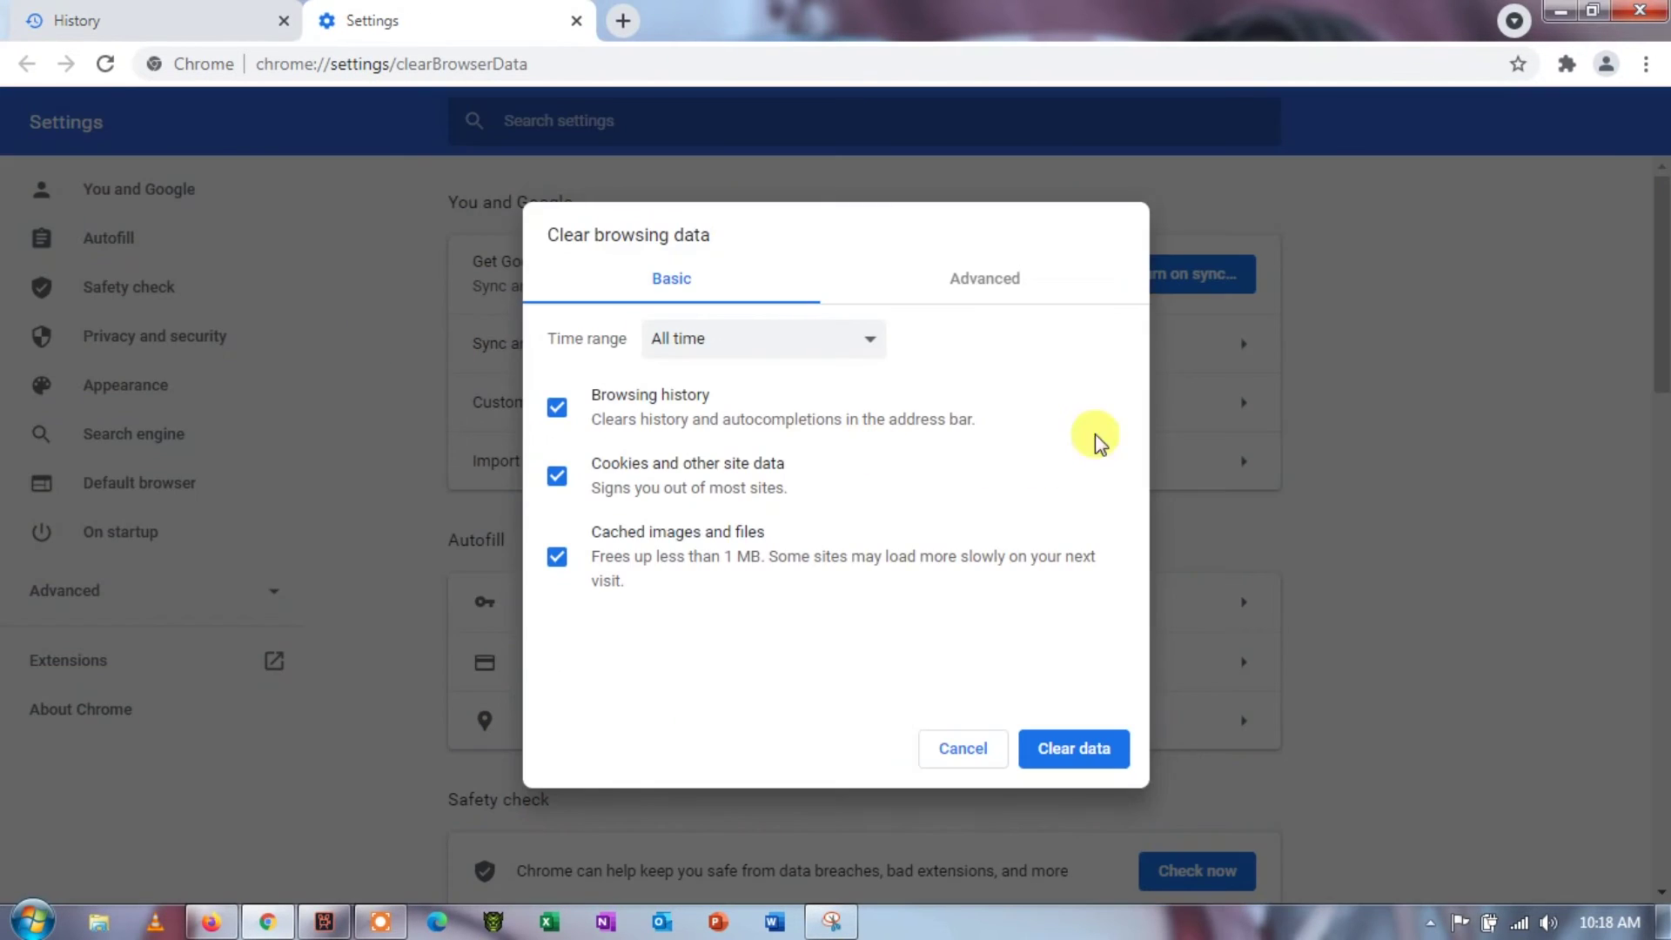
left_click(692, 341)
left_click(688, 450)
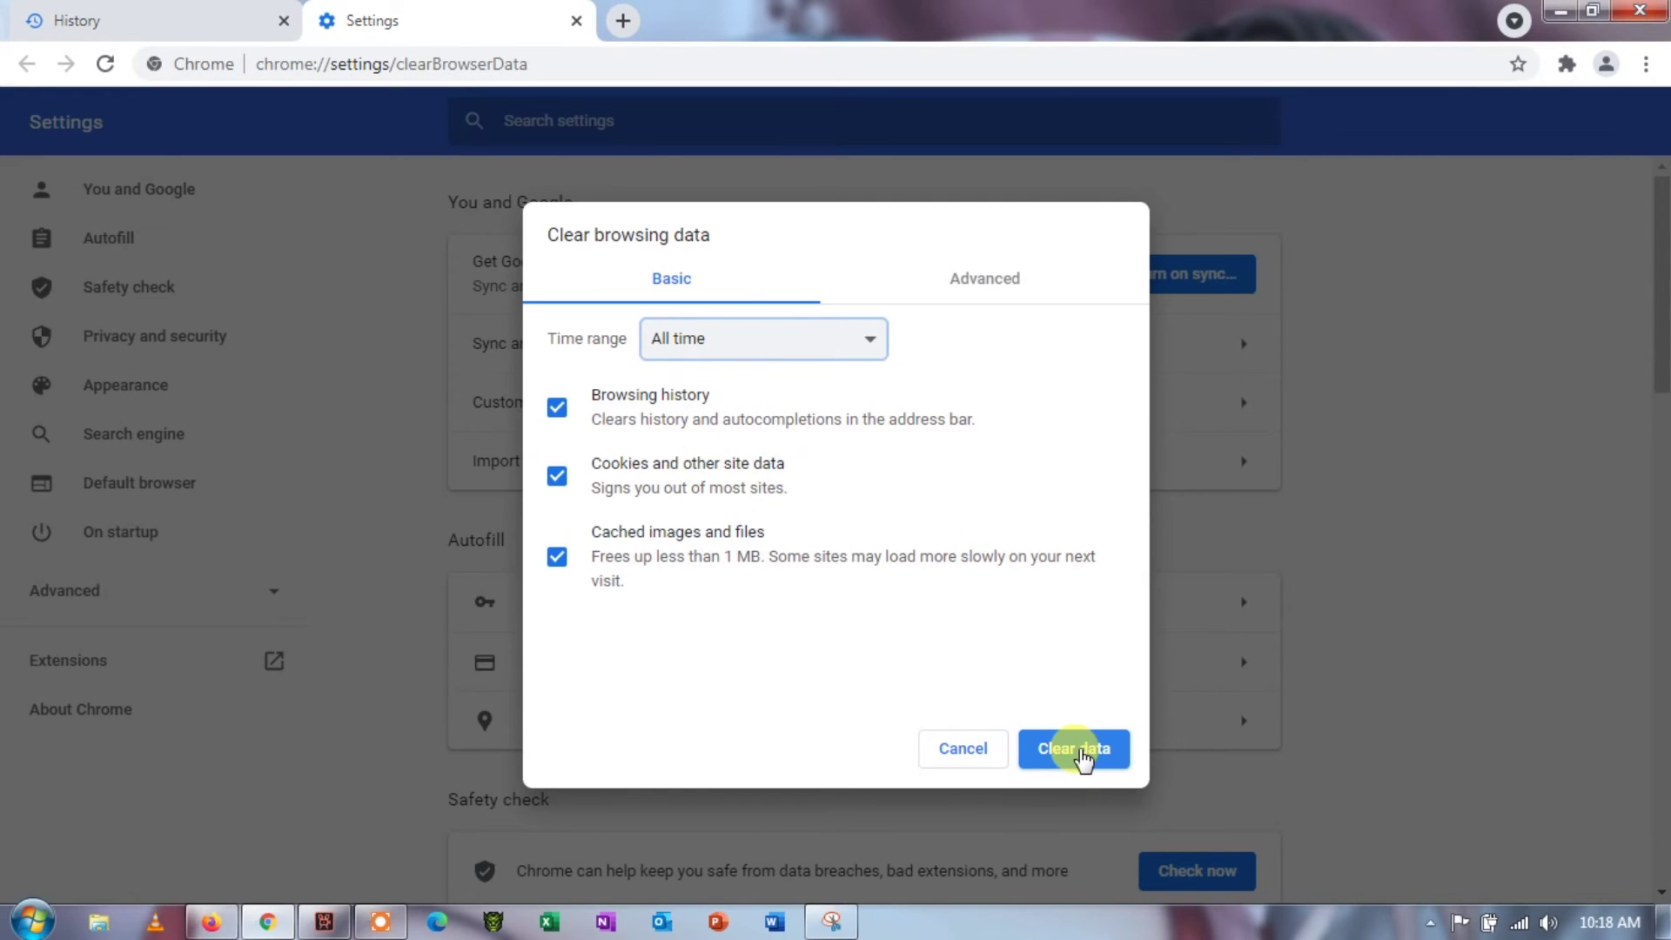
left_click(1080, 752)
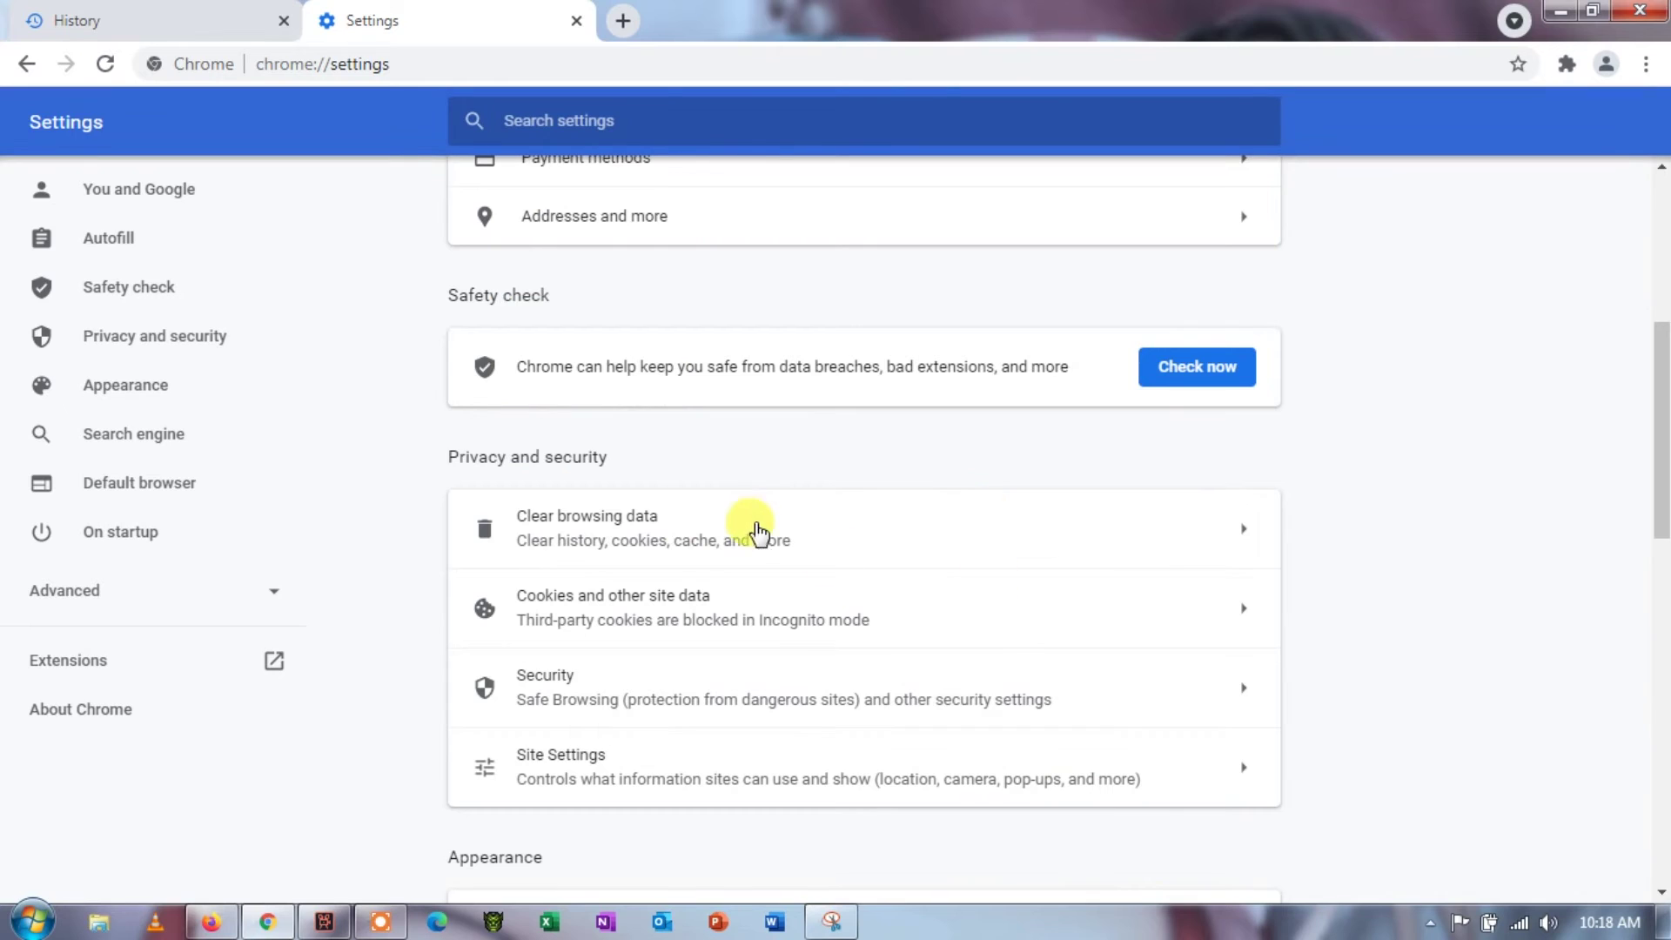